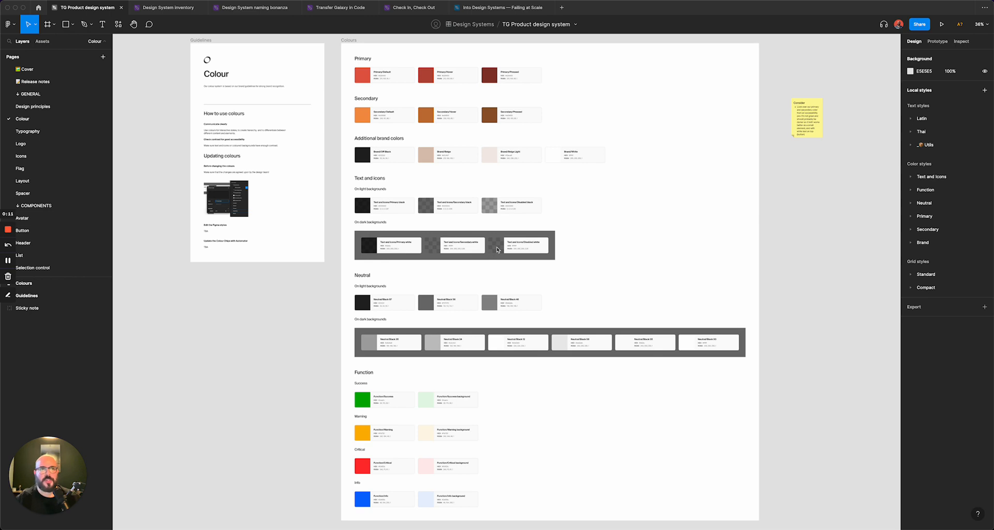
On the Design utilities page, inspect the colour styles available for the color rectangle in the Docs / Colour chip component.
scroll(57, 178, "down", 3)
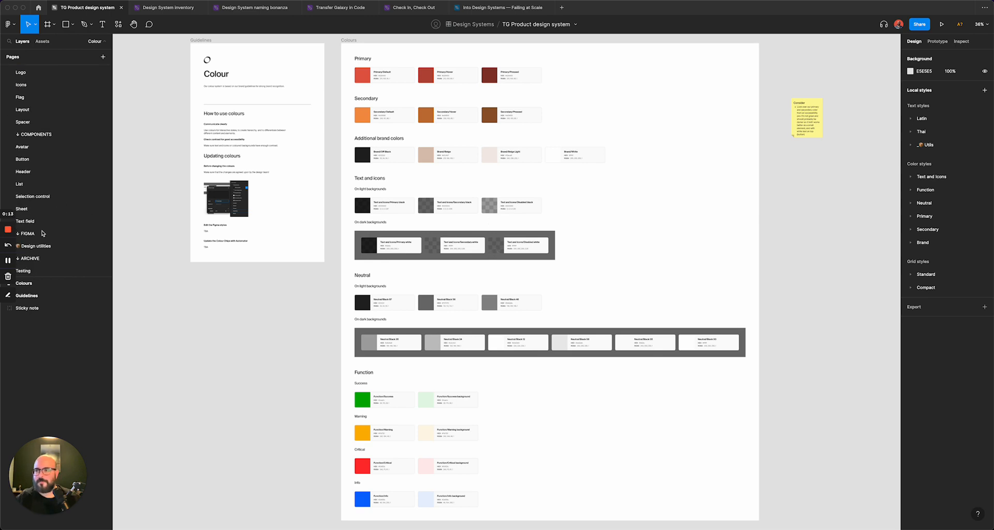
left_click(64, 245)
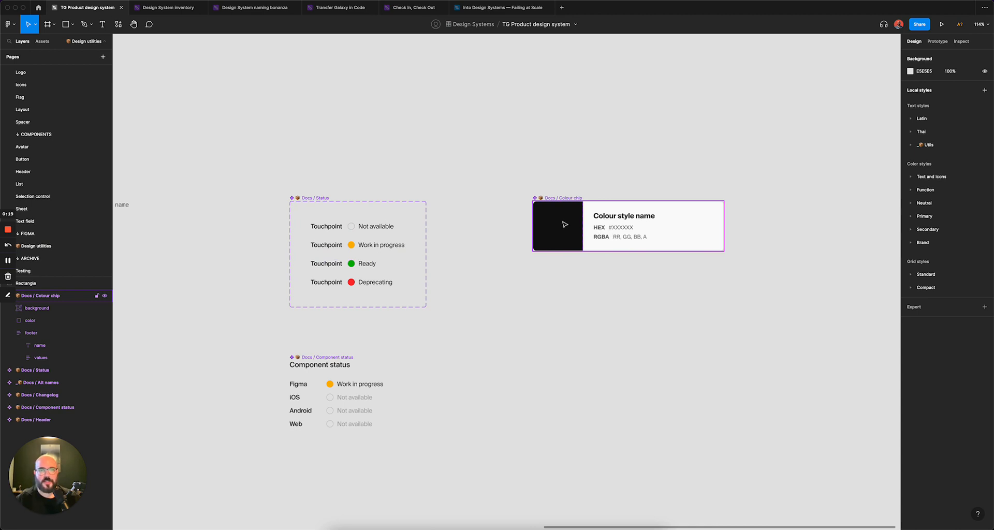
left_click(564, 224, "super")
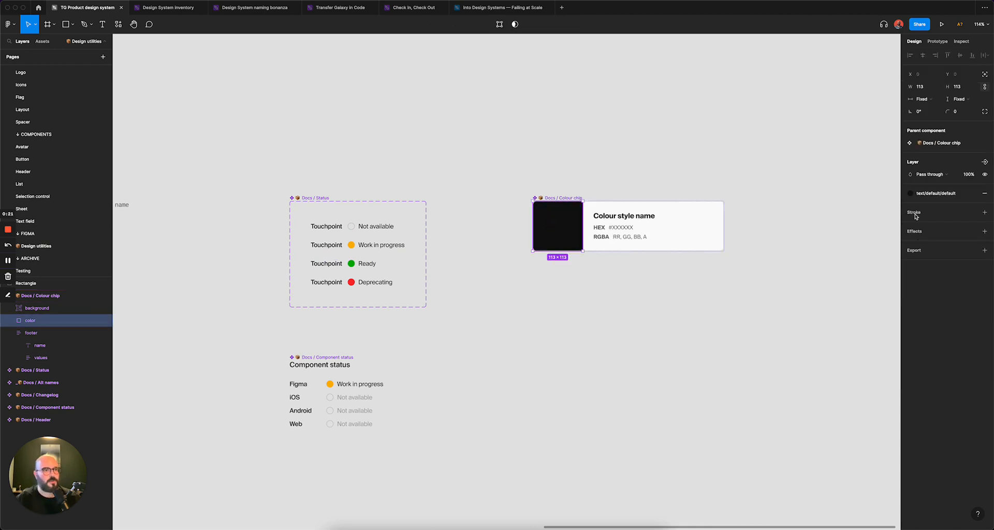
left_click(932, 194)
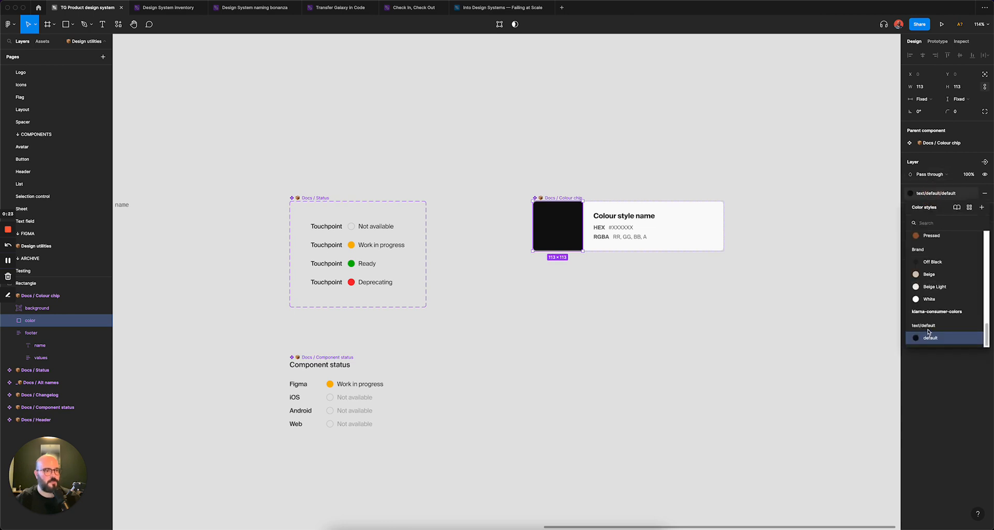
scroll(940, 285, "up", 5)
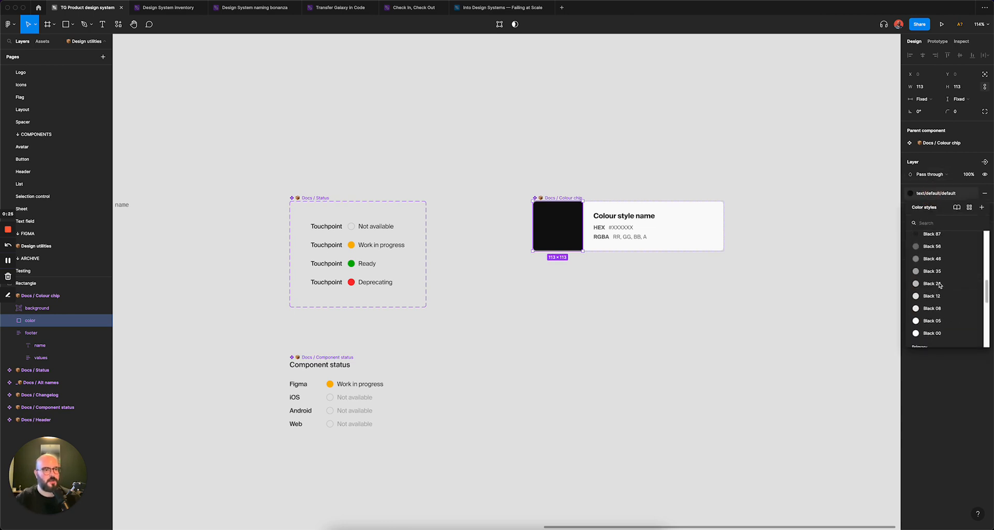
scroll(939, 284, "up", 5)
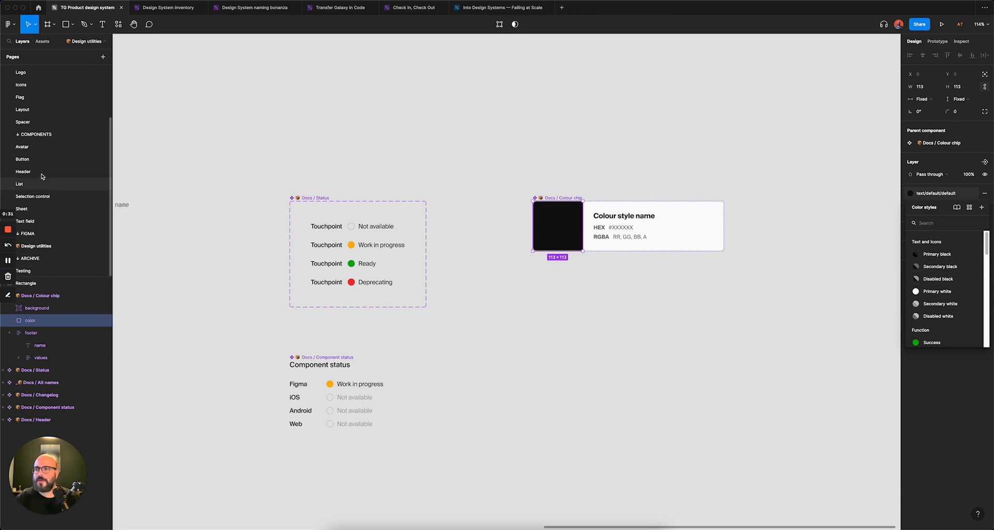
Return to the Colour page and examine the names, HEX and RGBA values on the Primary and Secondary colour chips.
scroll(60, 160, "up", 5)
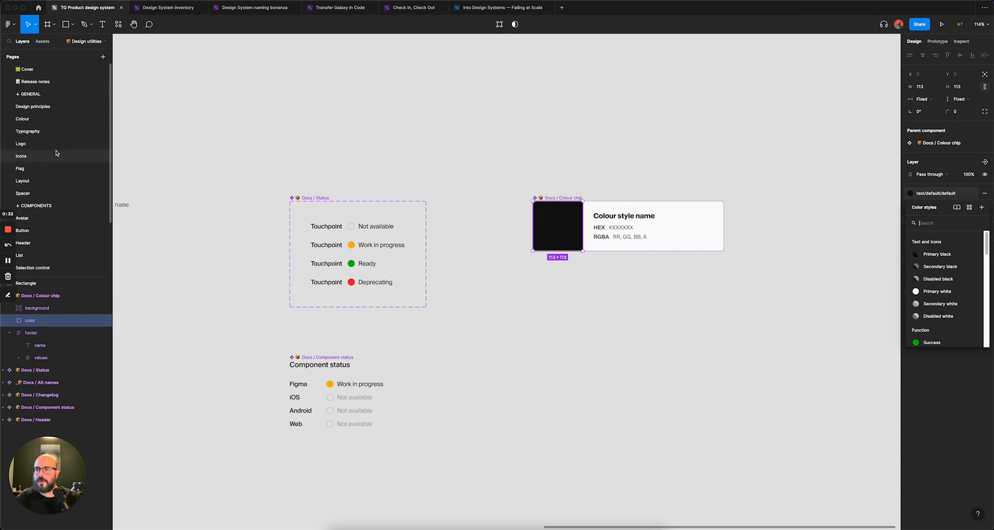
left_click(46, 125)
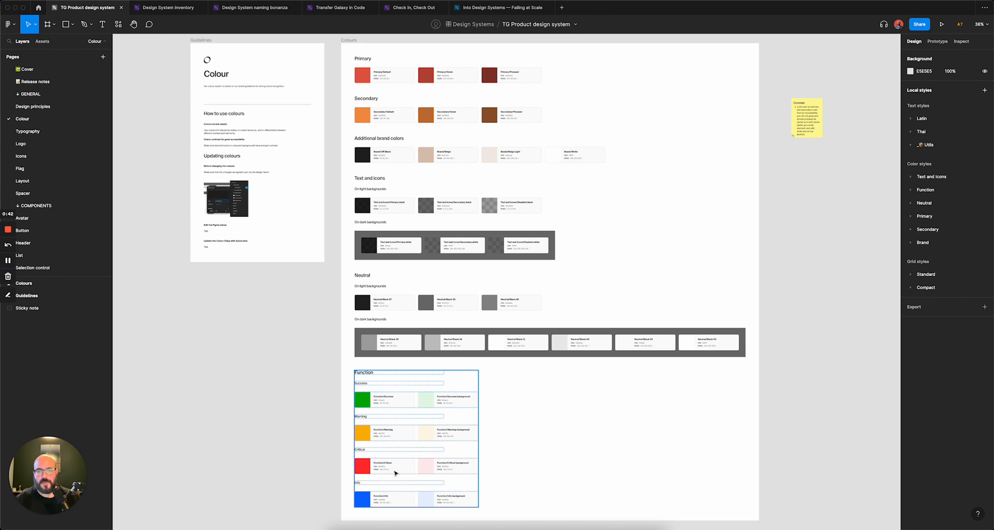
scroll(374, 67, "up", 5)
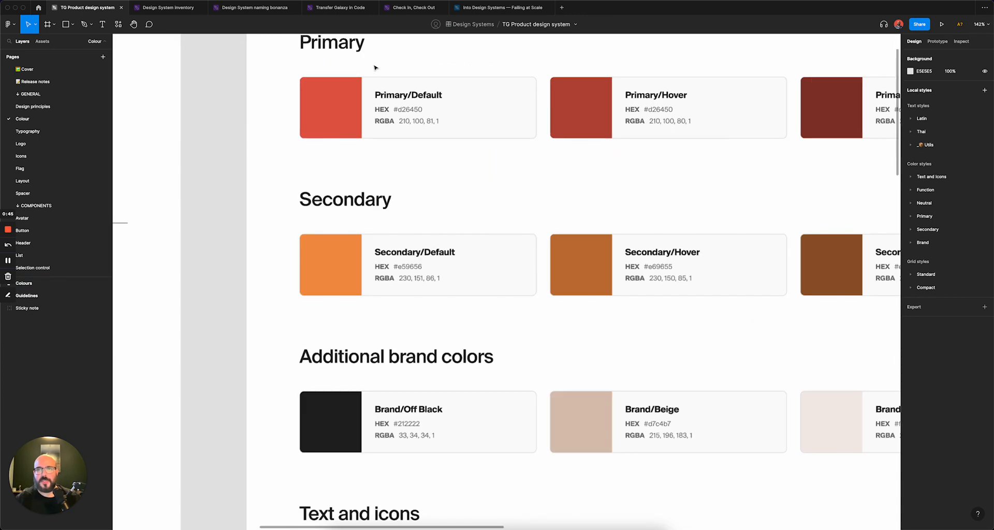
scroll(375, 66, "up", 3)
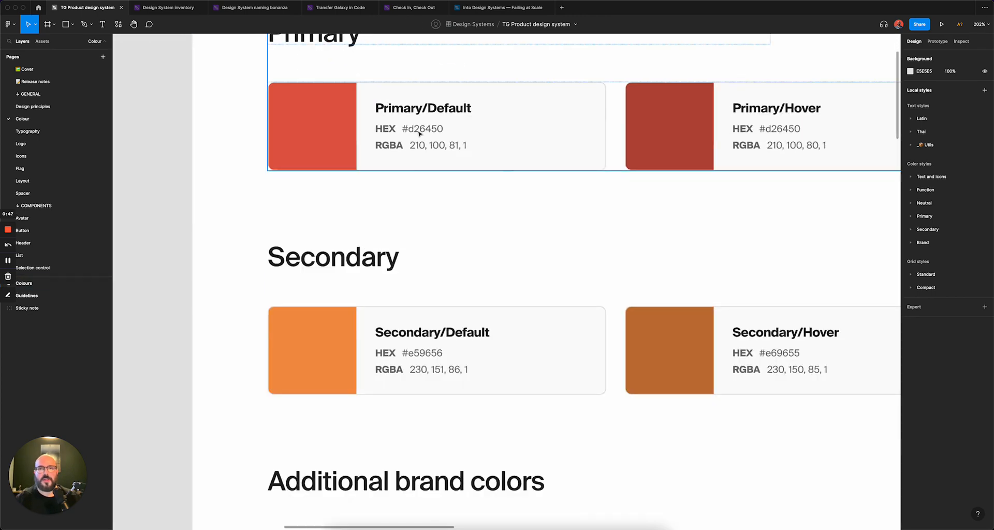
scroll(452, 152, "down", 5)
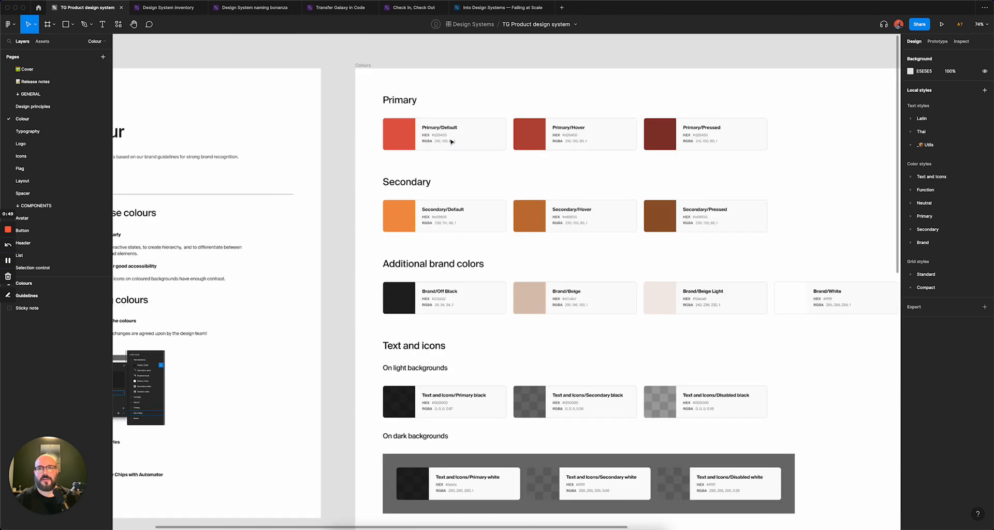
scroll(451, 141, "down", 5)
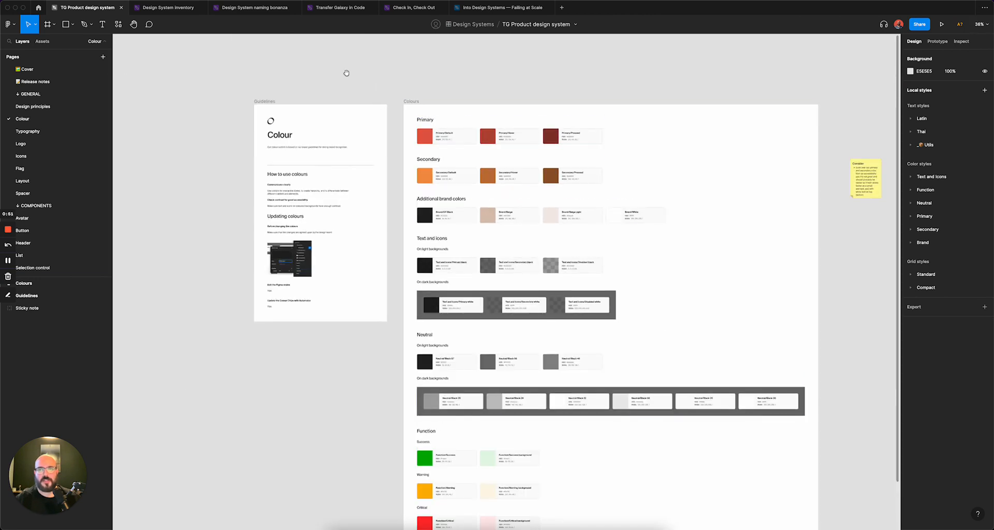
left_click_drag(345, 73, 295, 58)
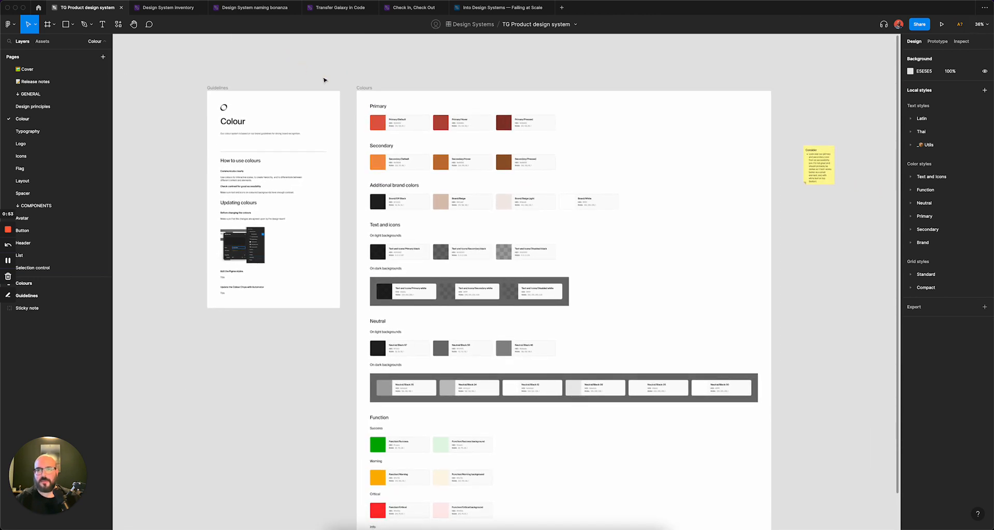
Place a copy of the Primary/Default colour chip on the empty canvas above the Colours frame.
scroll(406, 123, "up", 3)
left_click_drag(438, 106, 468, 95)
double_click(415, 225)
left_click(416, 225)
left_click(532, 84)
scroll(429, 87, "up", 5)
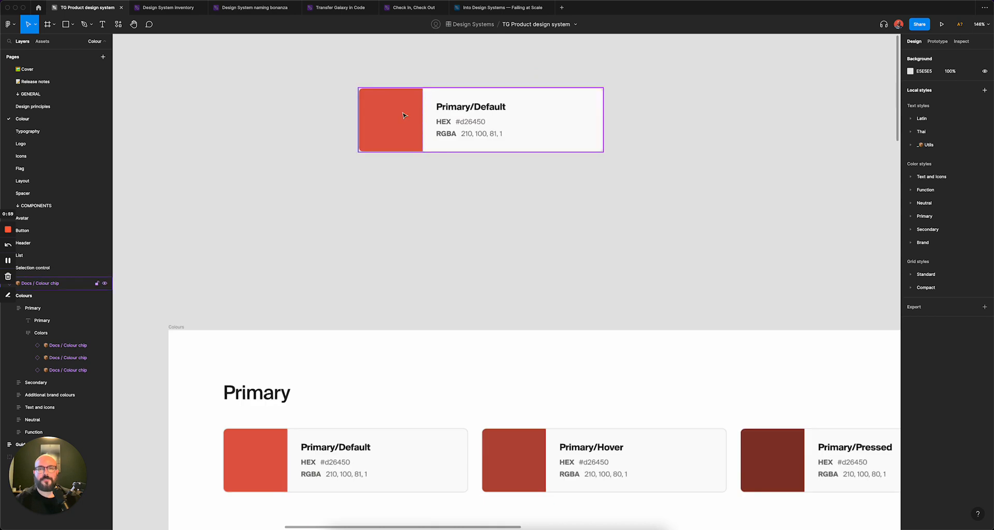
Detach the colour style from the copied chip's color rectangle and change its fill to magenta D251BD.
double_click(403, 113)
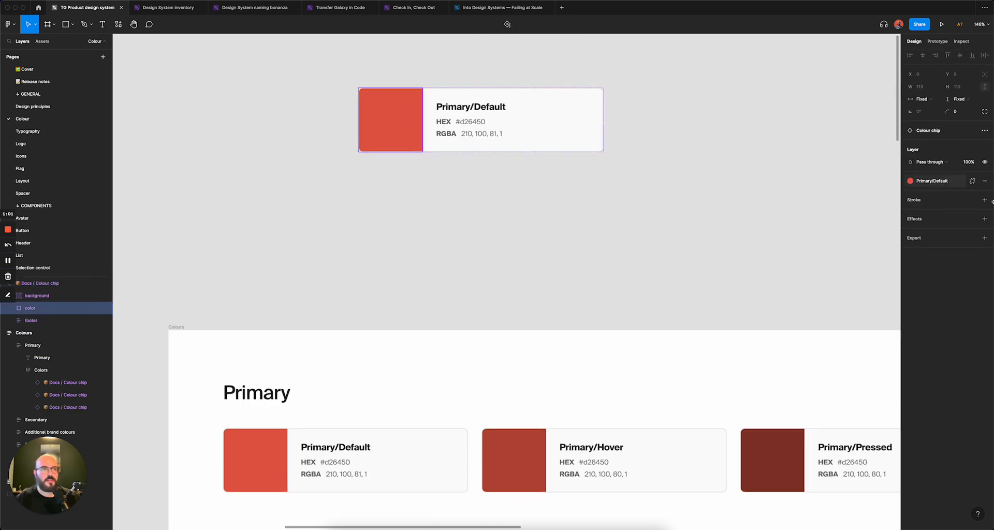
left_click(972, 181)
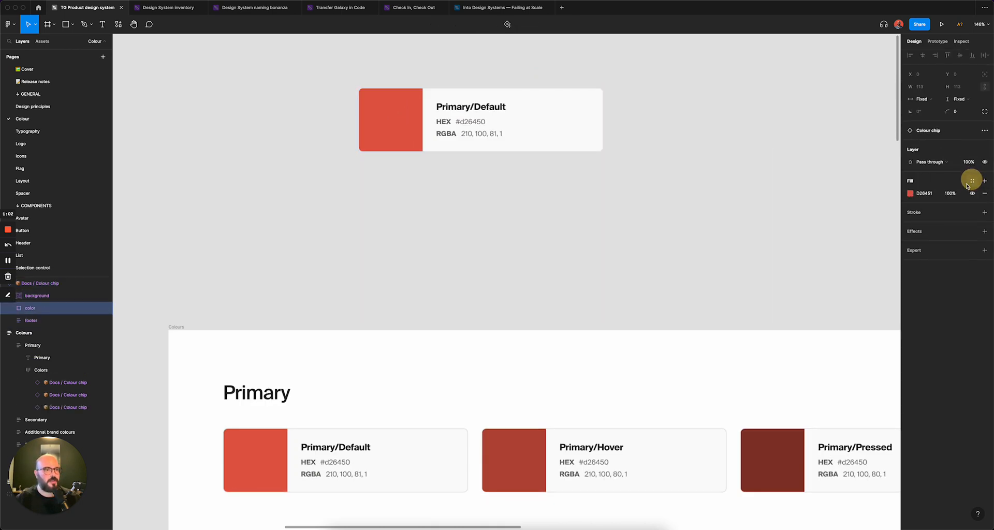
left_click(930, 194)
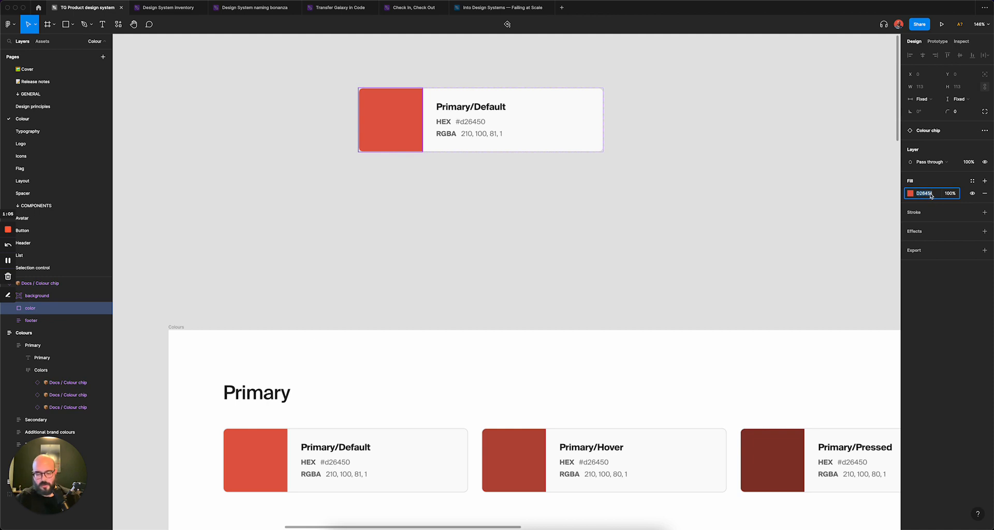
type("D26451")
key("Return")
left_click(910, 193)
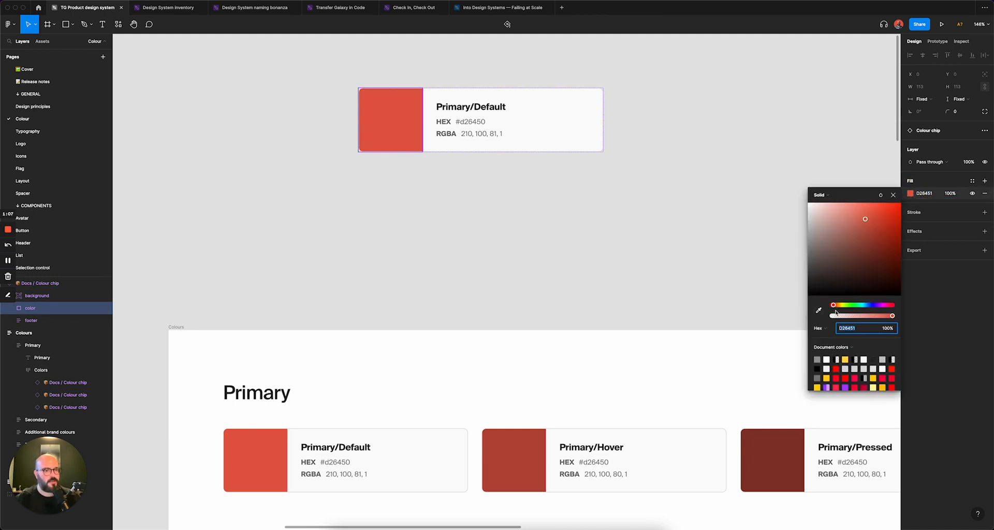
left_click(855, 306)
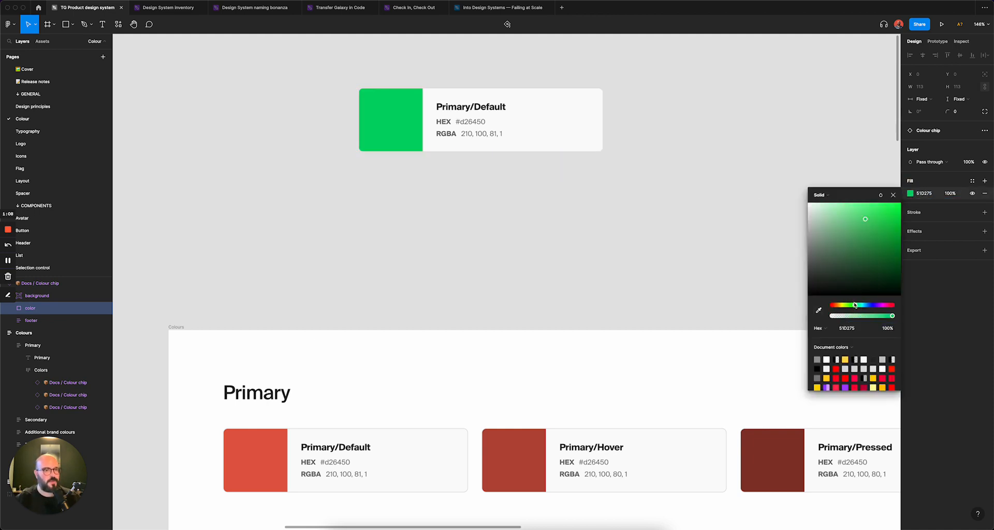
left_click(883, 304)
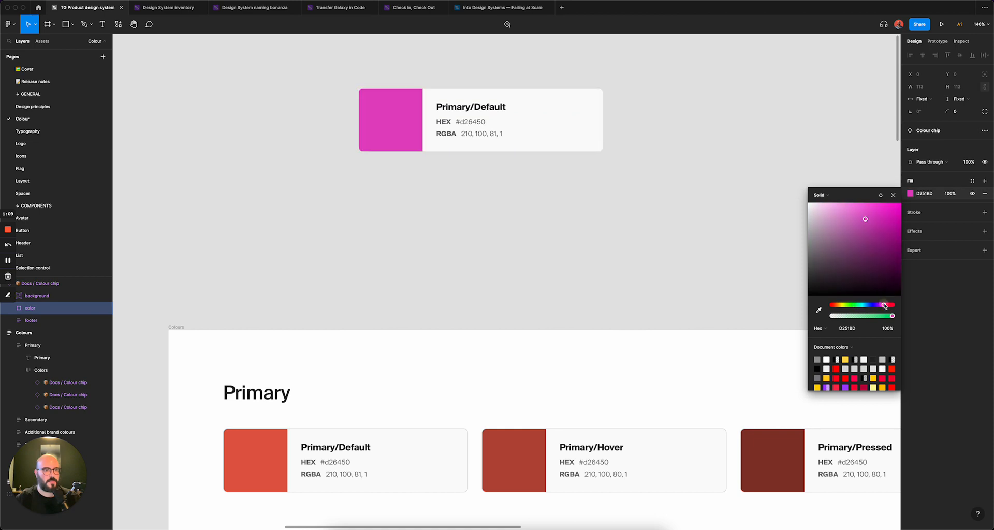
Create a new color style named "test for automator" from the rectangle's magenta fill.
left_click(972, 181)
left_click(981, 195)
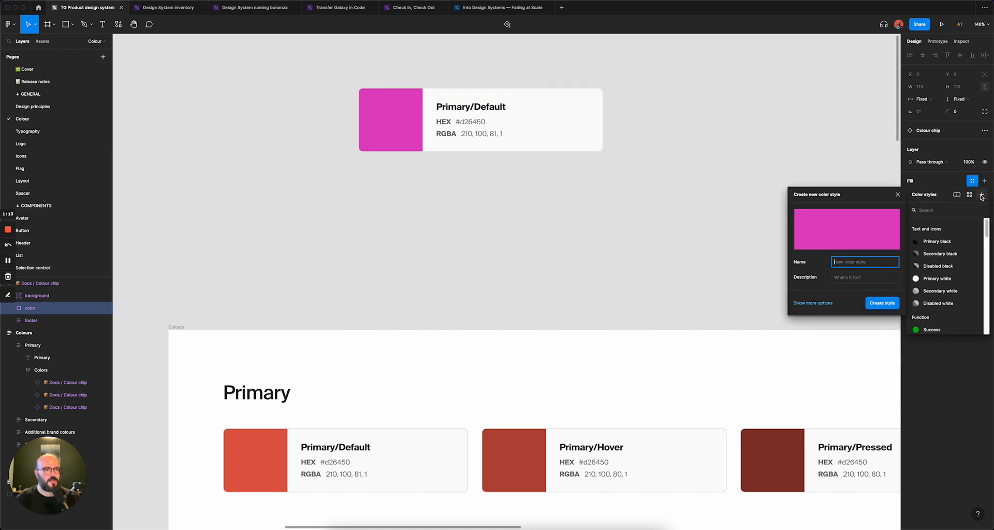
type("te")
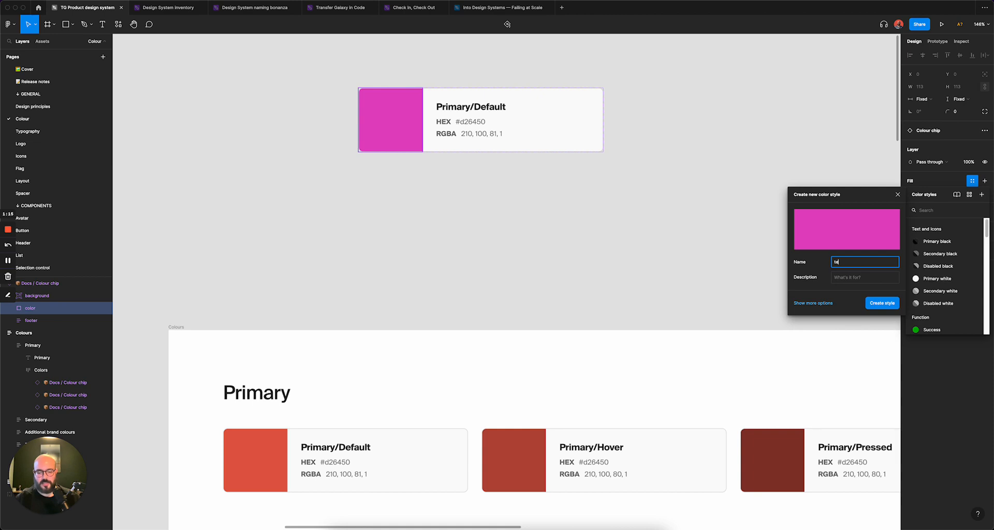
type("st for au")
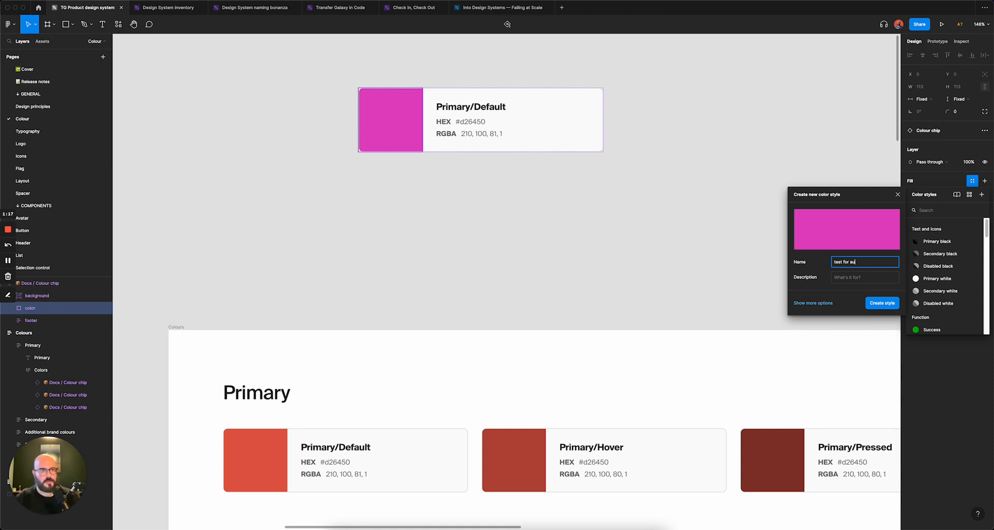
type("tomator")
key("Return")
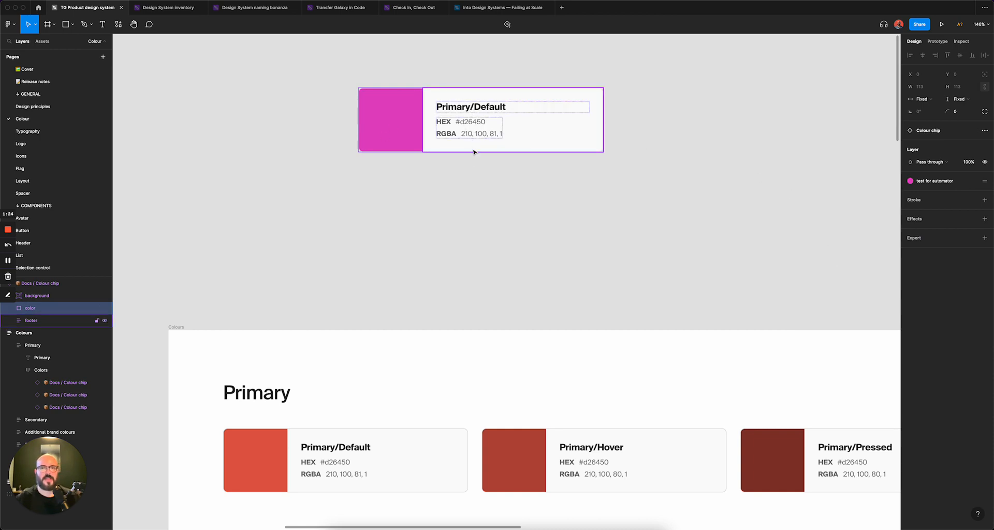
Open the Automator plugin and run the "TG — Populate Colour docs" automation to update the text on the colour chips.
left_click(461, 173)
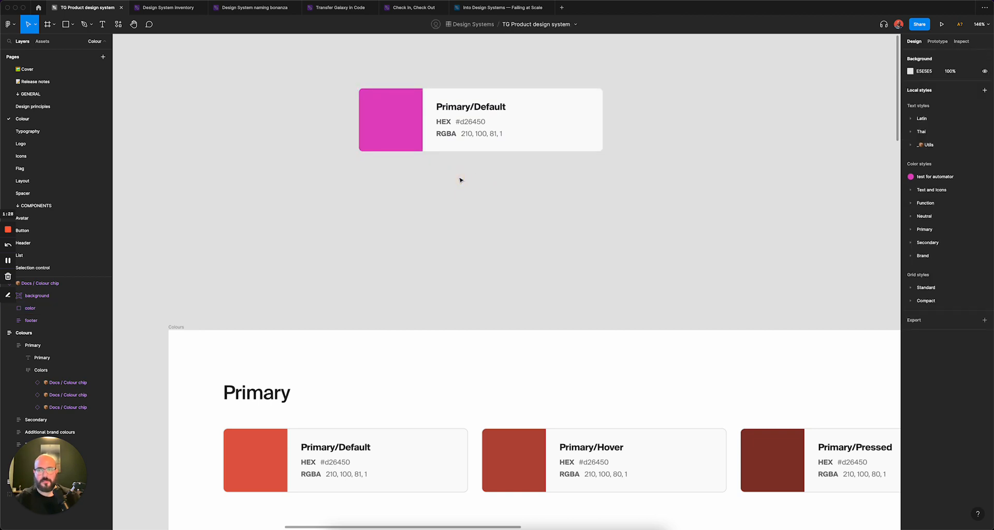
key("super+slash")
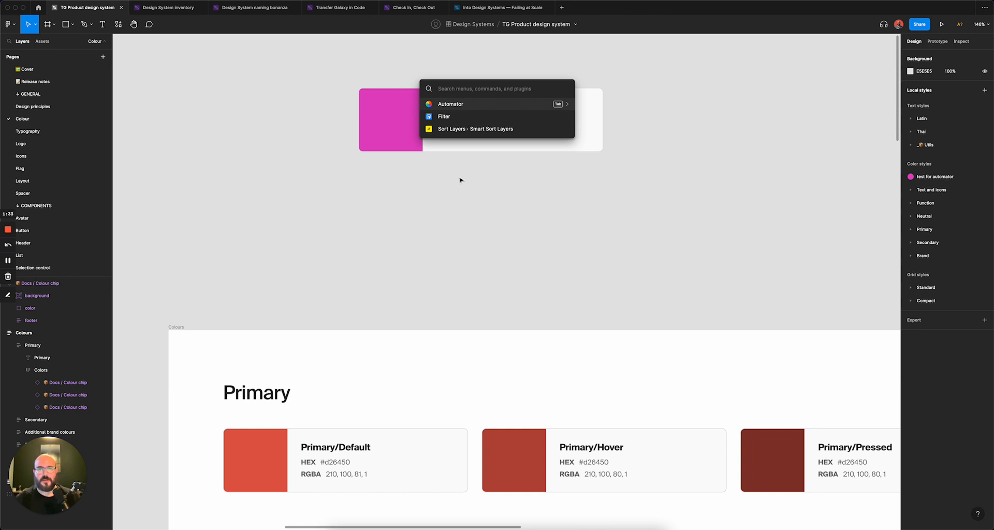
key("Return")
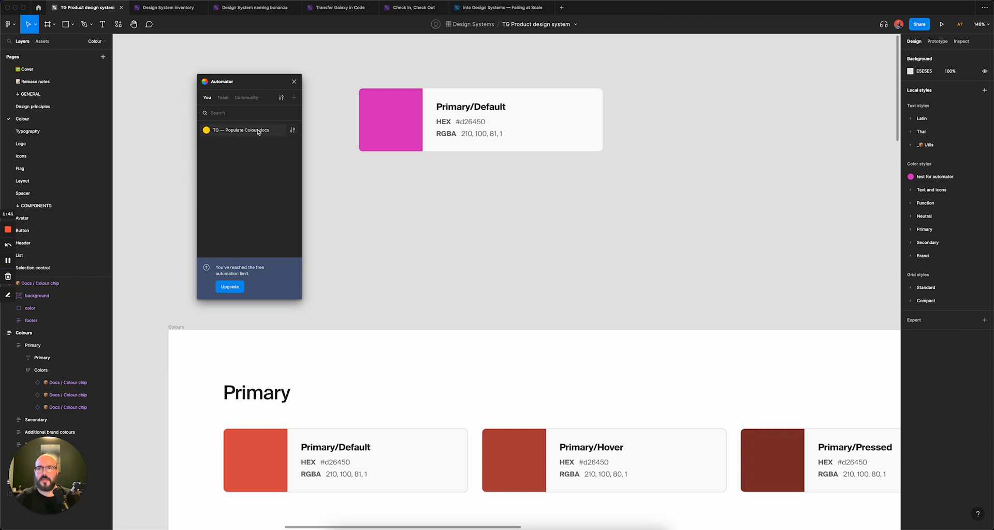
left_click(404, 118)
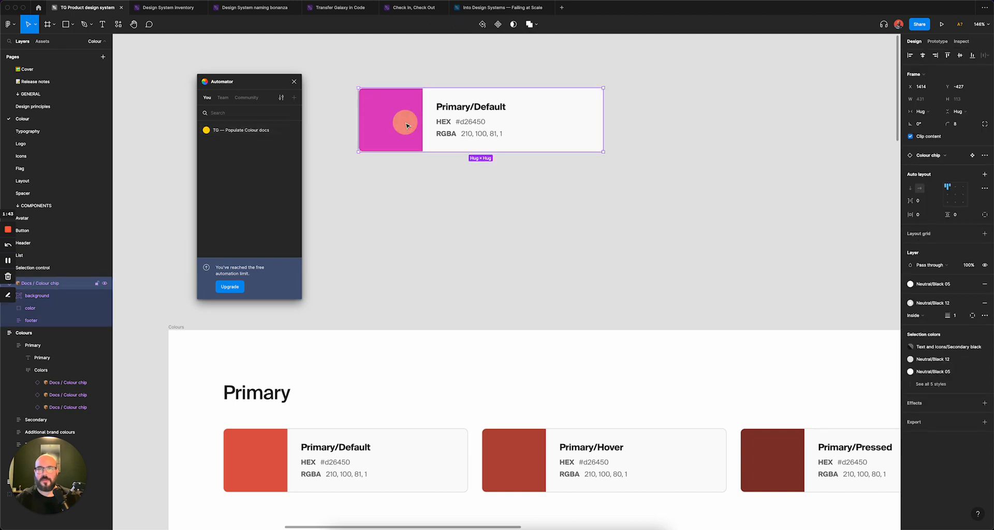
left_click(233, 131)
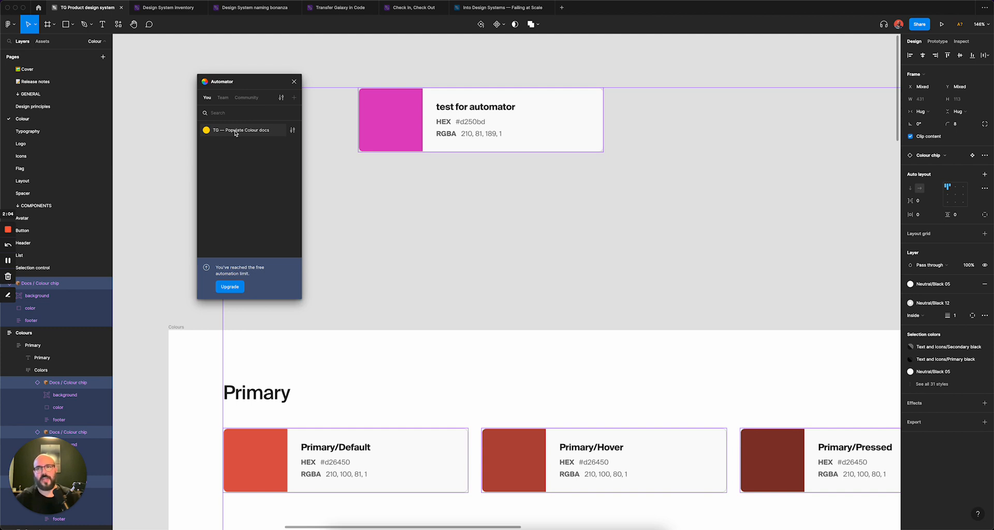
left_click(261, 132)
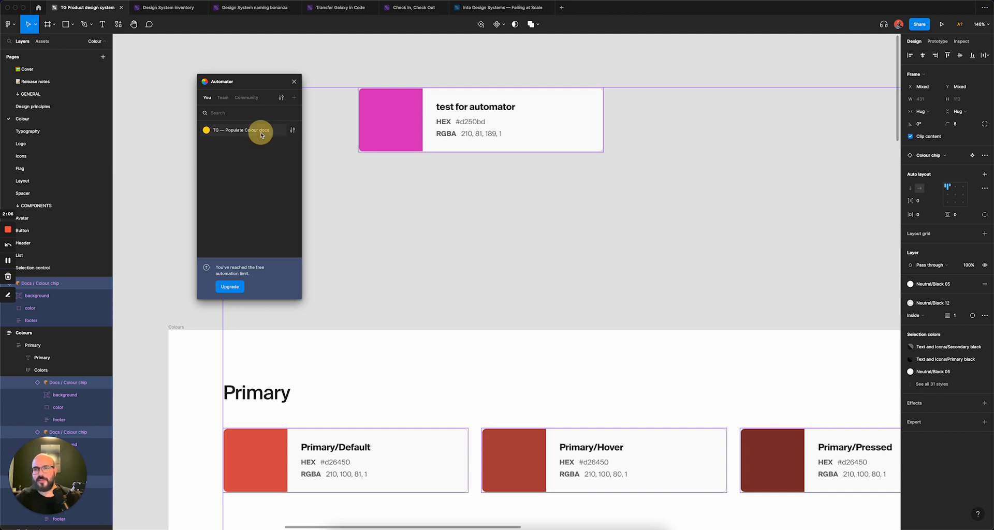
Open the "TG — Populate Colour docs" automation's actions and examine its nested Find all, Set selection and For each steps.
left_click(292, 133)
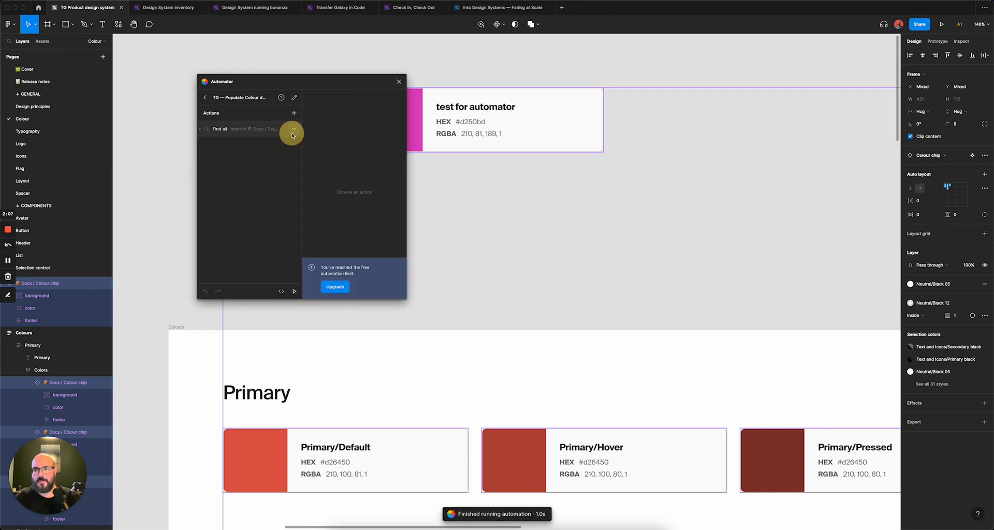
left_click(200, 130)
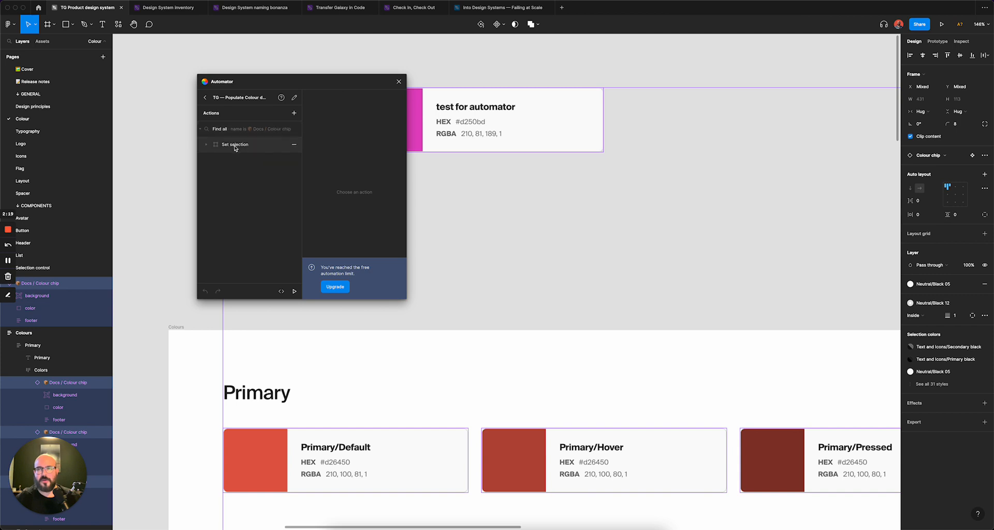
left_click(207, 146)
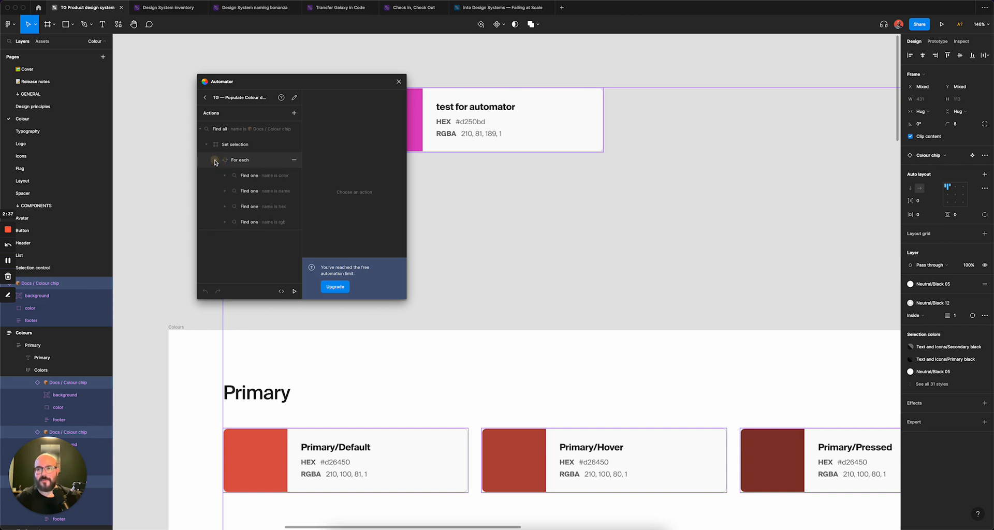
left_click(216, 161)
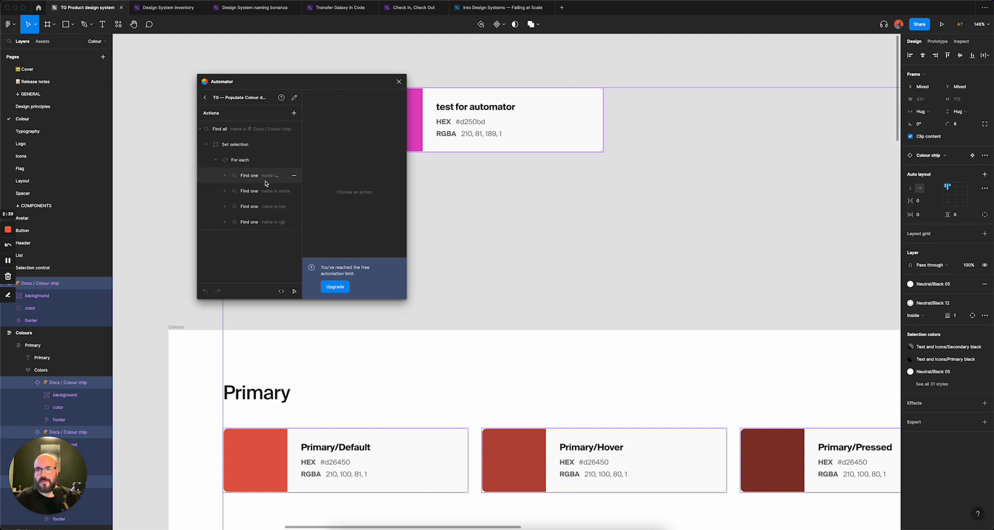